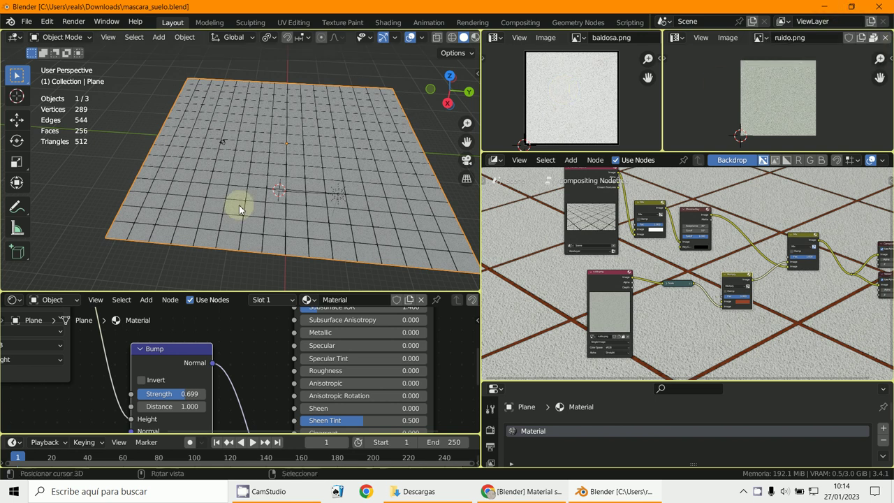
# Switch to the Descargas folder and view the baldosa and ruido texture images.
pyautogui.click(830, 10)
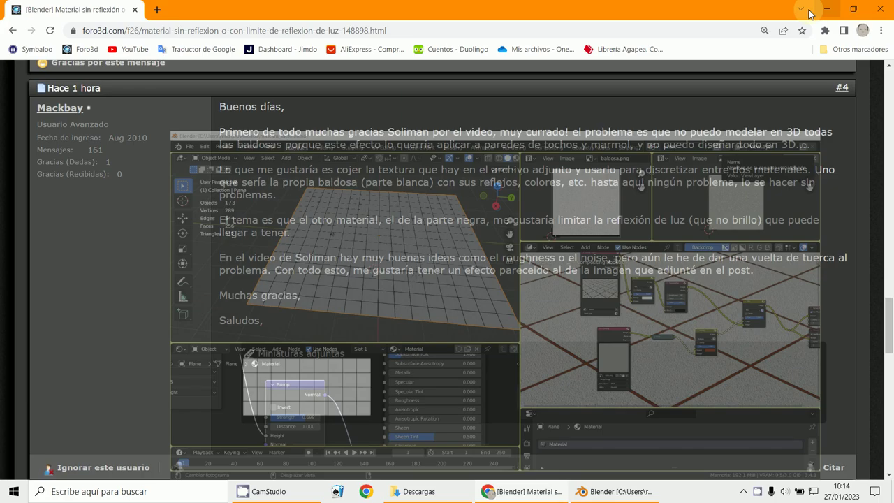
pyautogui.click(825, 8)
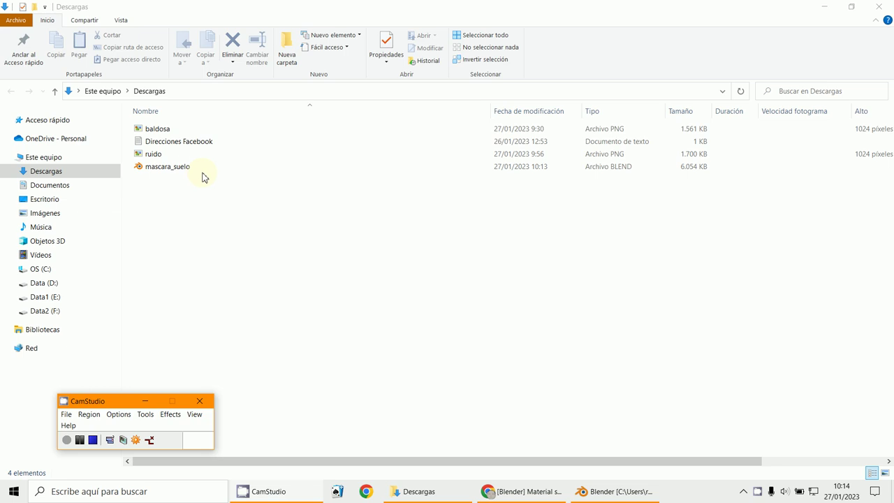
pyautogui.click(58, 175)
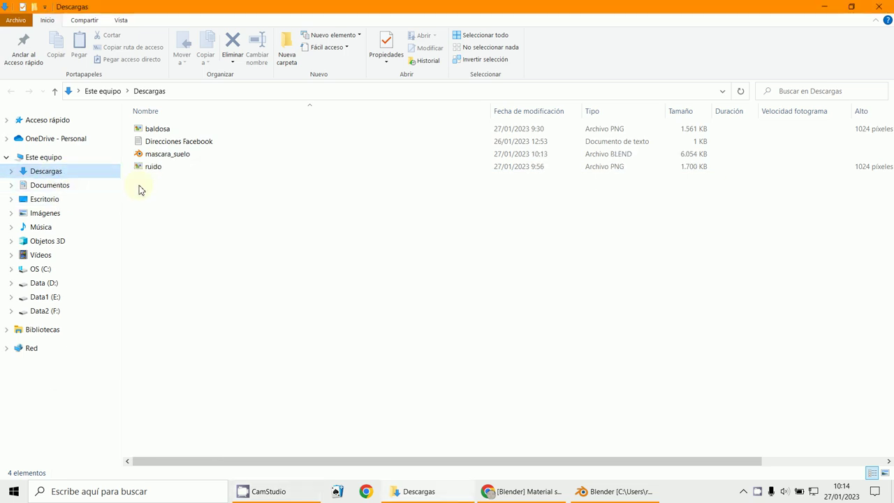
pyautogui.doubleClick(154, 128)
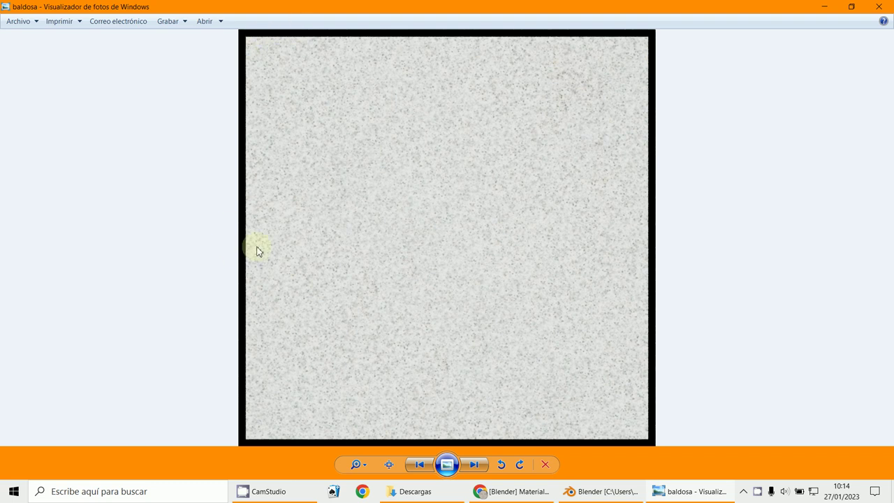
pyautogui.click(474, 465)
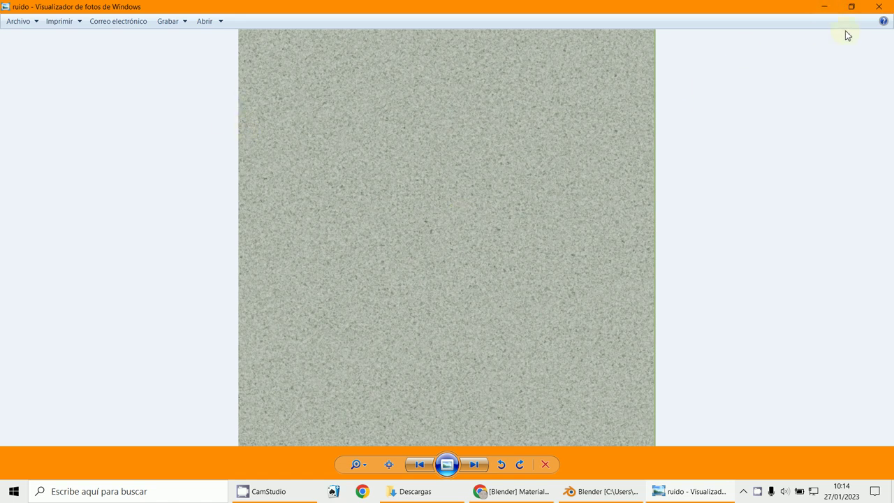
pyautogui.click(822, 6)
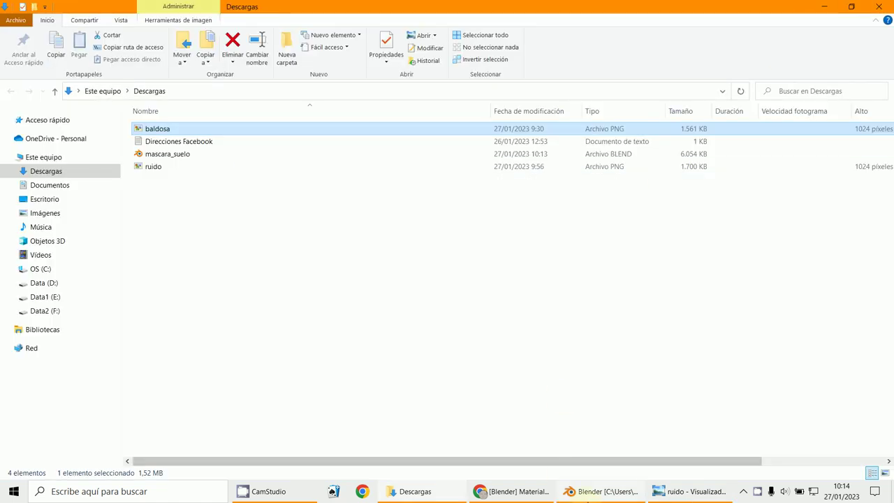
# Switch back to Blender and put the floor plane in Edit Mode to inspect its tile grid.
pyautogui.click(590, 491)
pyautogui.moveTo(393, 200); pyautogui.dragTo(256, 179, button='middle')
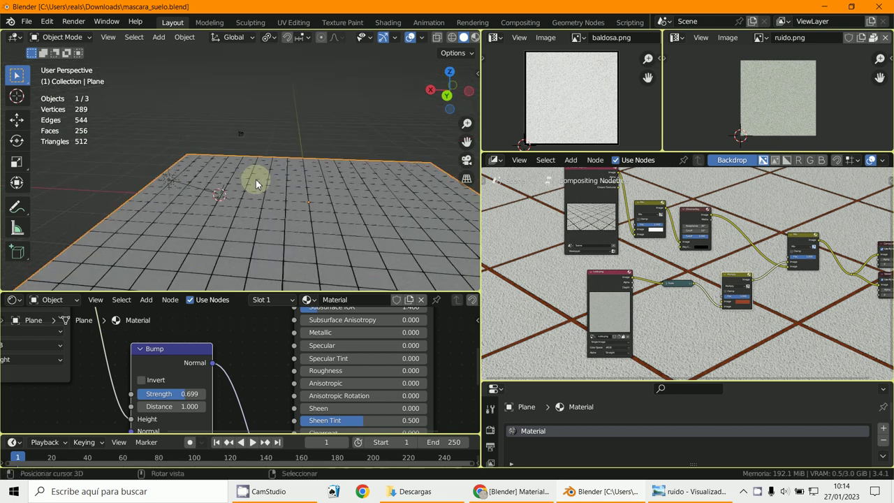
pyautogui.click(54, 37)
pyautogui.click(56, 51)
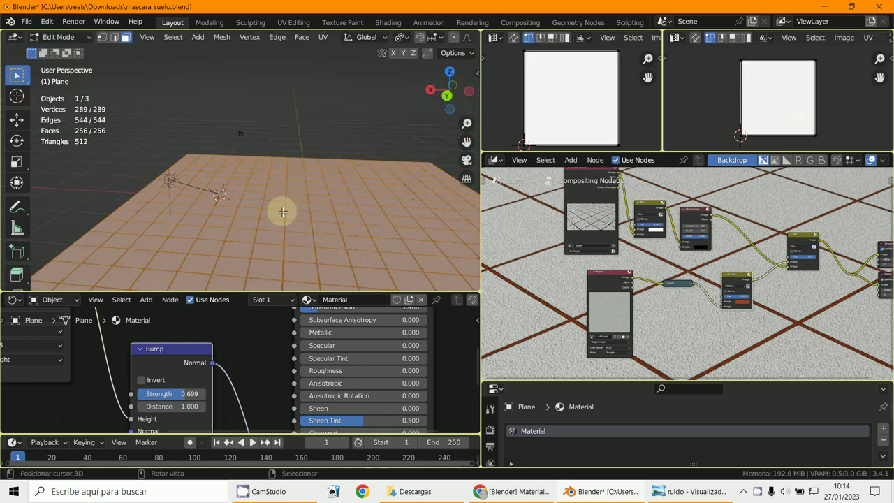
pyautogui.scroll(6, 284, 230)
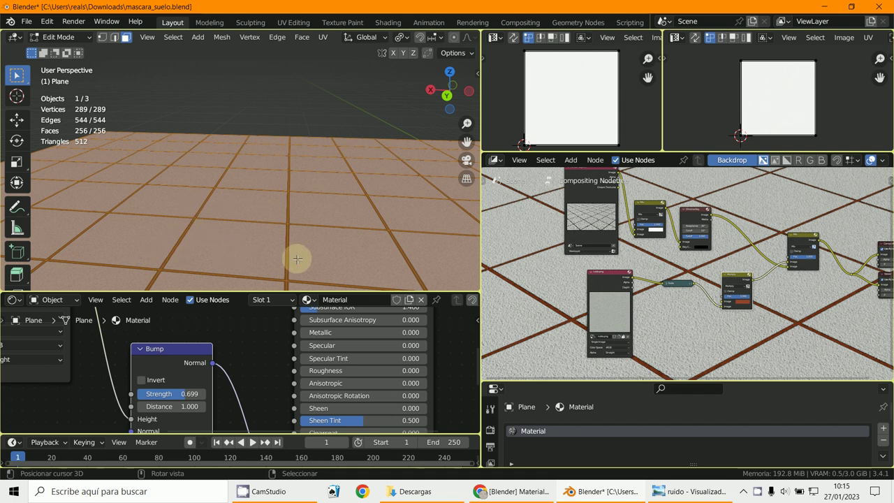
pyautogui.scroll(-3, 295, 251)
pyautogui.scroll(-1, 291, 252)
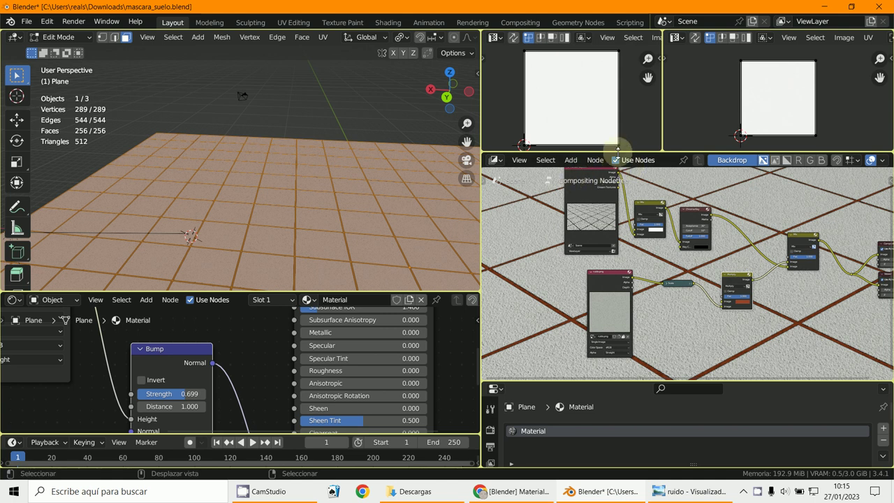
# Enlarge the compositor area by shrinking the image editors above and the 3D viewport beside it.
pyautogui.moveTo(623, 150); pyautogui.dragTo(622, 56)
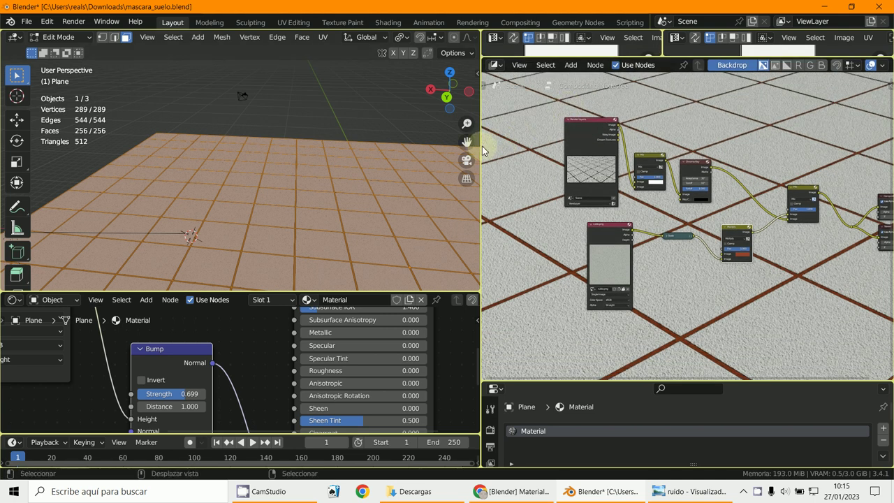
pyautogui.moveTo(482, 150); pyautogui.dragTo(244, 199)
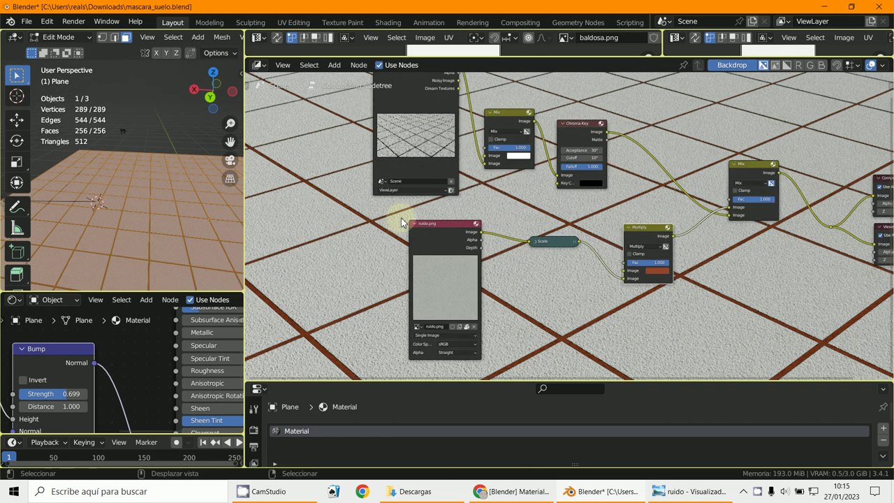
pyautogui.moveTo(402, 222); pyautogui.dragTo(419, 329, button='middle')
pyautogui.scroll(2, 373, 178)
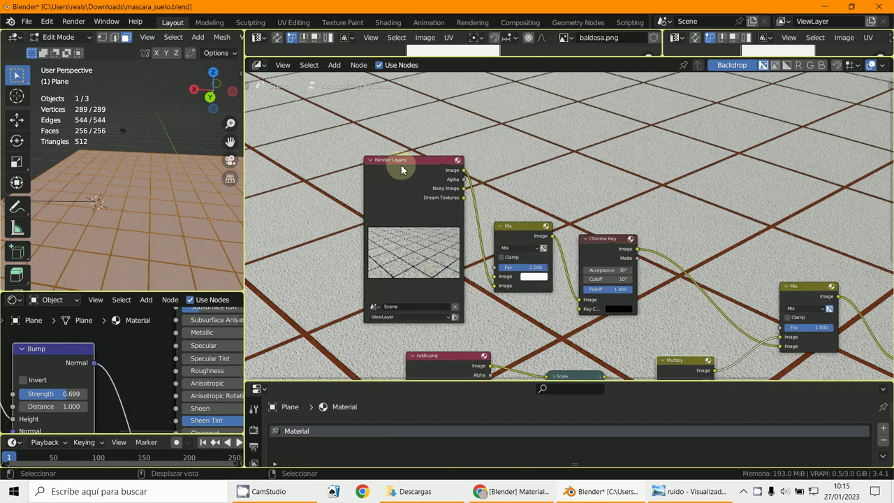
# Spread out the Render Layers, white Mix and Chroma Key nodes in the compositor.
pyautogui.moveTo(401, 164); pyautogui.dragTo(347, 152)
pyautogui.moveTo(536, 237); pyautogui.dragTo(491, 233)
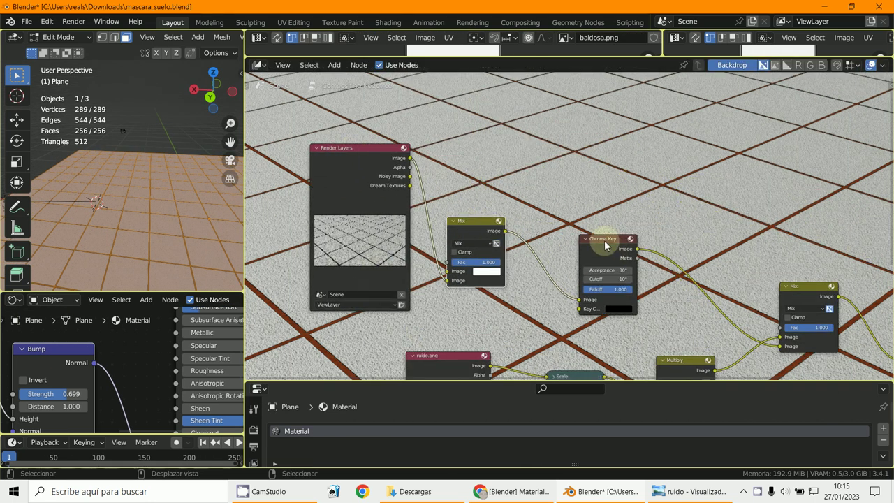
pyautogui.moveTo(602, 241); pyautogui.dragTo(584, 212)
# Browse the matte node types available in the compositor and locate Chroma Key.
pyautogui.click(357, 65)
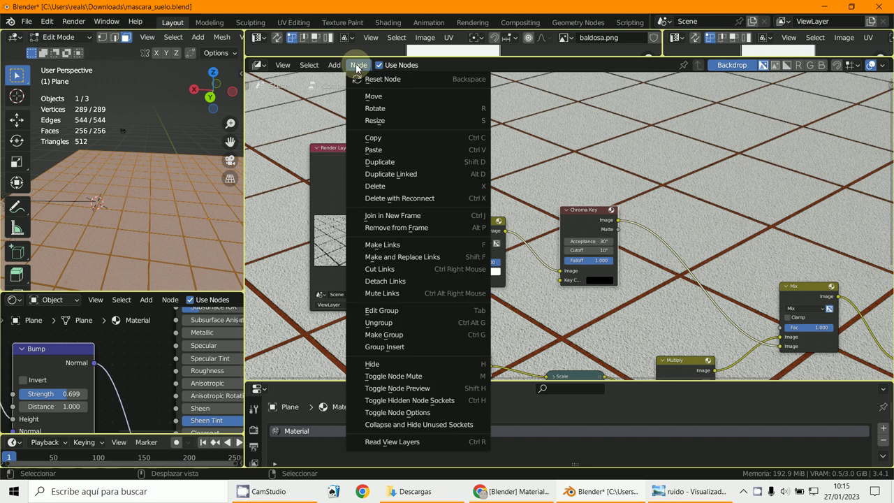
pyautogui.moveTo(336, 67)
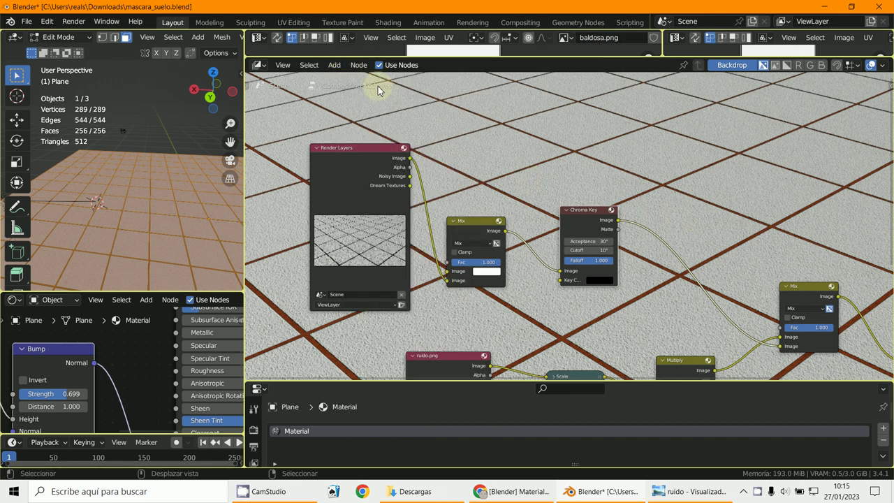
pyautogui.click(333, 64)
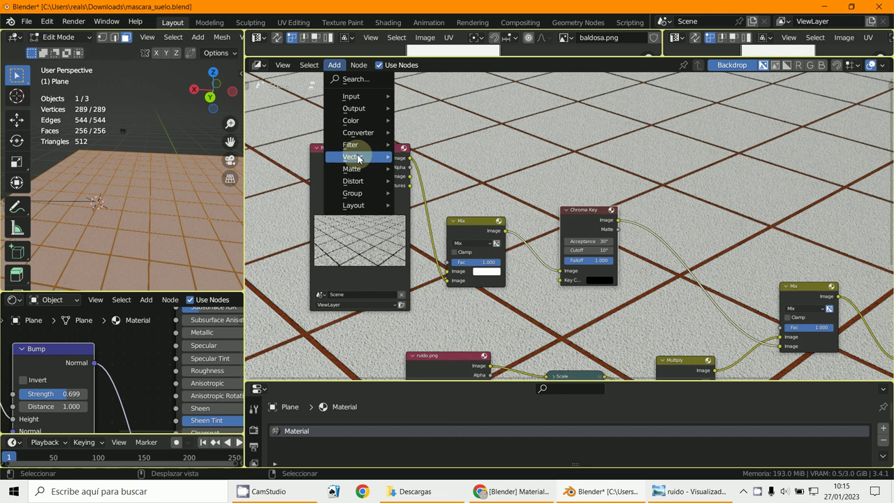
pyautogui.moveTo(358, 169)
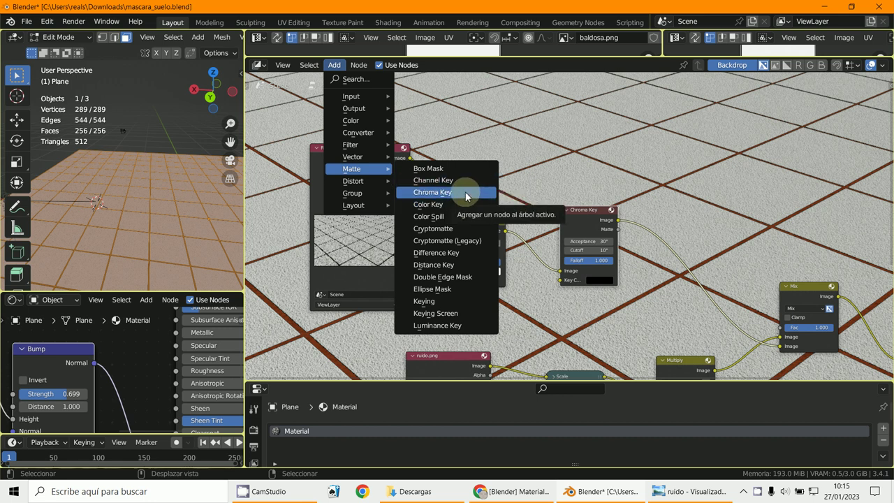
# Move the Chroma Key node closer to the white Mix node and open its key color.
pyautogui.moveTo(578, 210); pyautogui.dragTo(548, 175)
pyautogui.scroll(2, 552, 188)
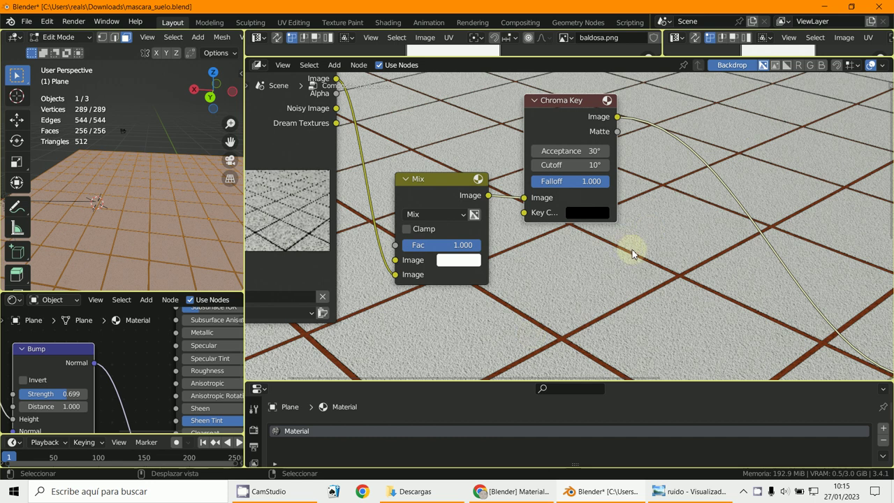
pyautogui.click(580, 210)
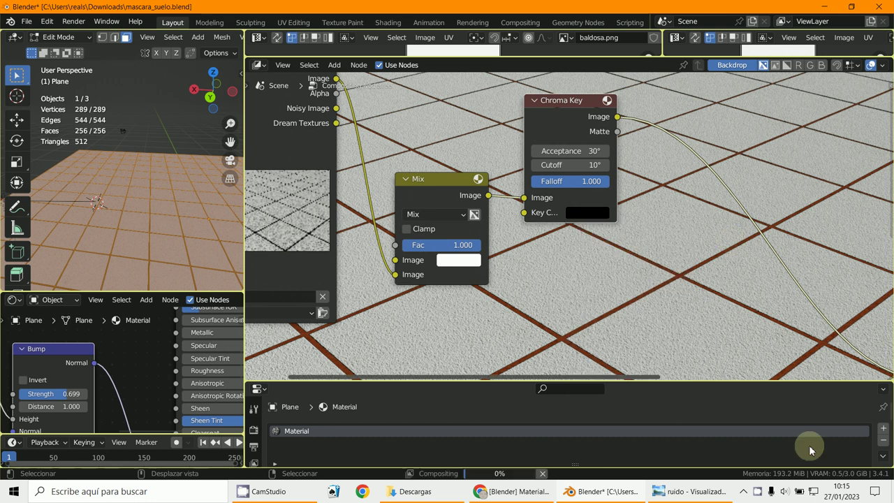
# Move the ruido.png image node and the collapsed Scale node closer together in the lower branch.
pyautogui.scroll(-2, 728, 331)
pyautogui.scroll(-2, 728, 332)
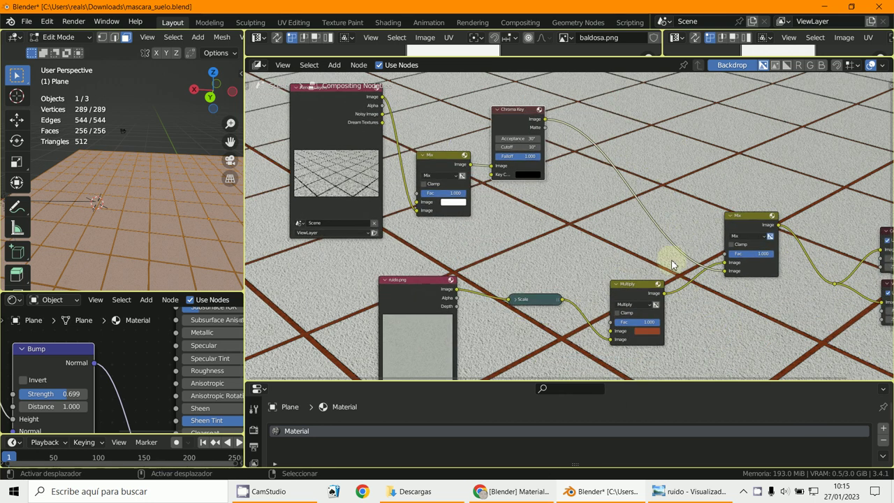
pyautogui.moveTo(671, 260); pyautogui.dragTo(618, 244, button='middle')
pyautogui.scroll(1, 454, 280)
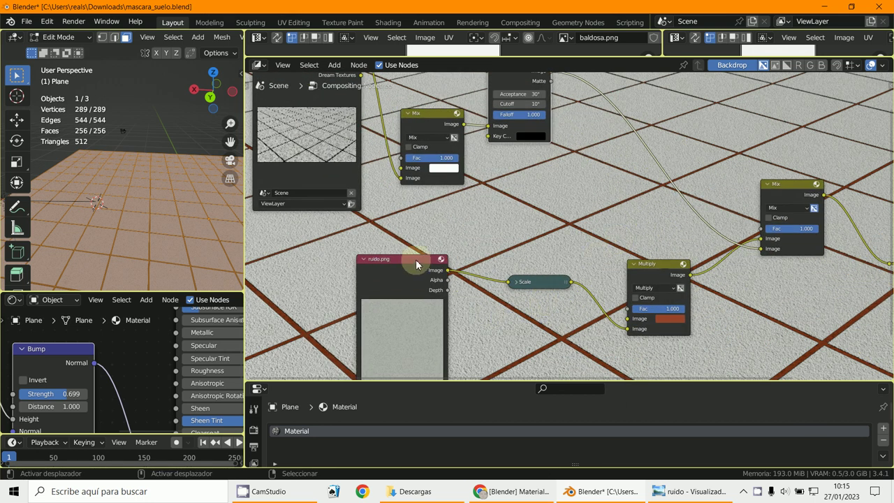
pyautogui.scroll(-1, 447, 230)
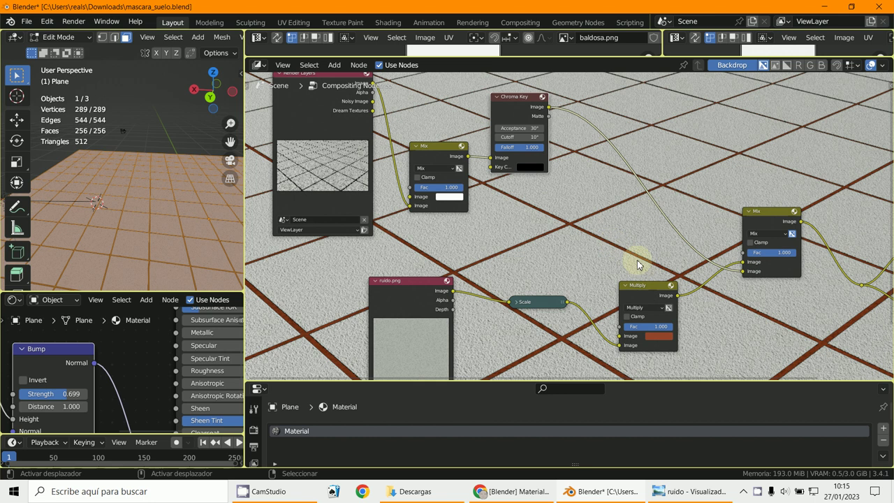
pyautogui.scroll(-1, 619, 244)
pyautogui.scroll(2, 680, 278)
pyautogui.moveTo(680, 277); pyautogui.dragTo(729, 237, button='middle')
pyautogui.moveTo(405, 256); pyautogui.dragTo(422, 259)
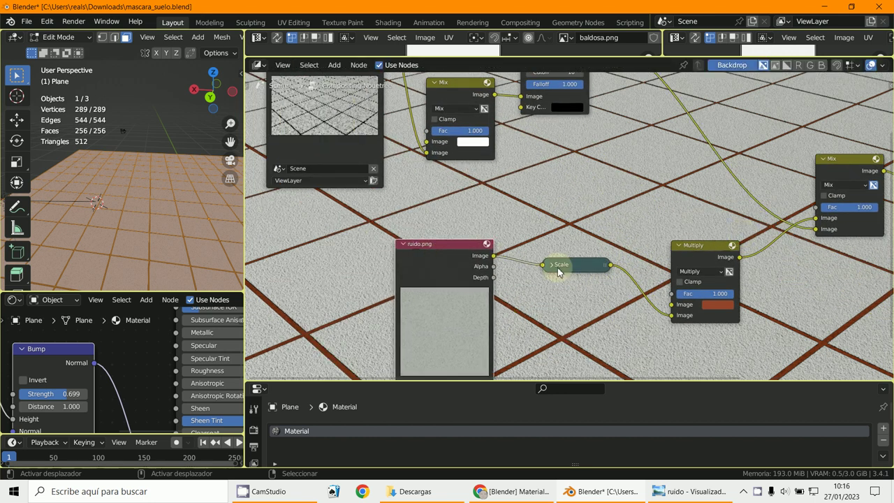
pyautogui.moveTo(558, 271); pyautogui.dragTo(540, 278)
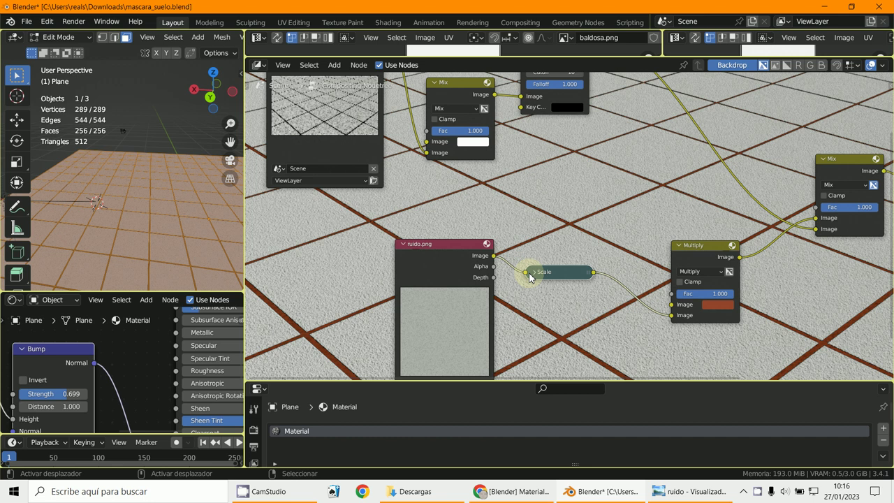
# Delete the Multiply node and connect the Scale output directly to the first Image input of the final Mix node.
pyautogui.scroll(3, 567, 293)
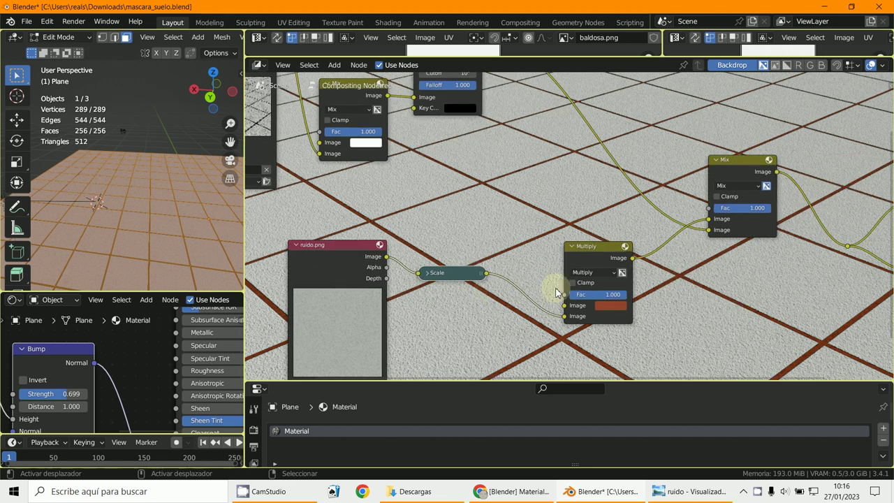
pyautogui.moveTo(599, 275); pyautogui.dragTo(591, 260)
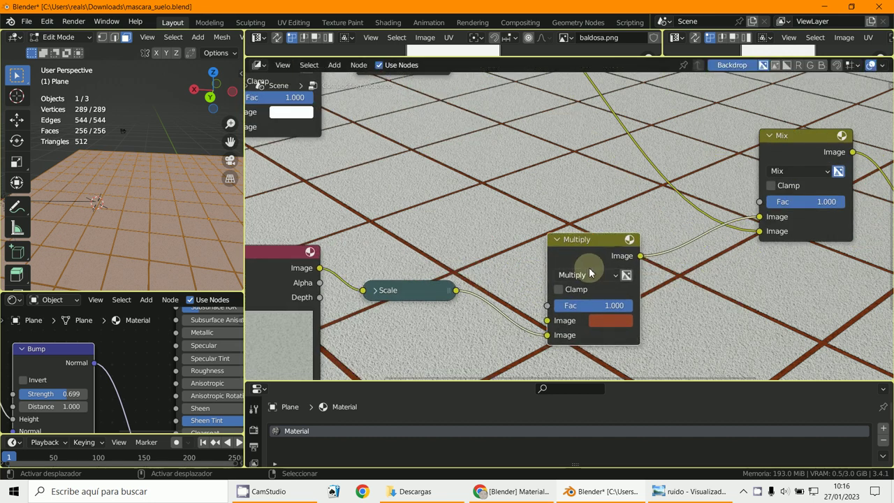
pyautogui.scroll(-2, 594, 241)
pyautogui.press('Delete')
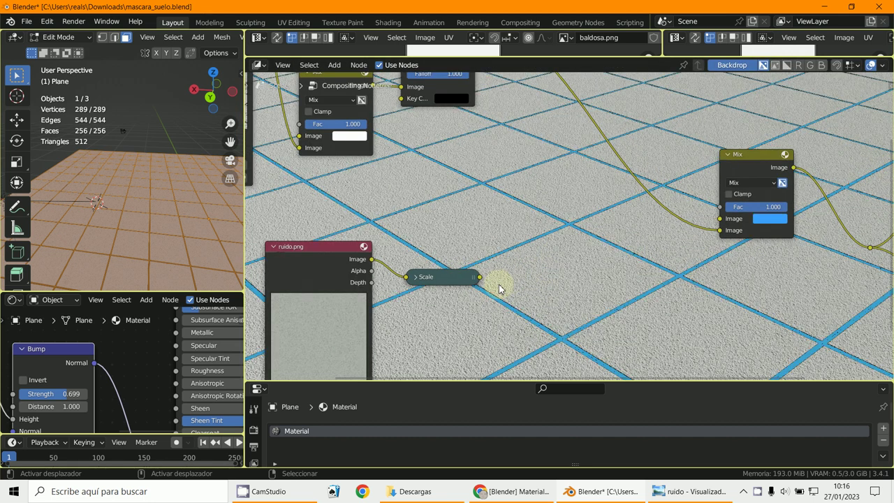
pyautogui.moveTo(479, 278); pyautogui.dragTo(727, 226)
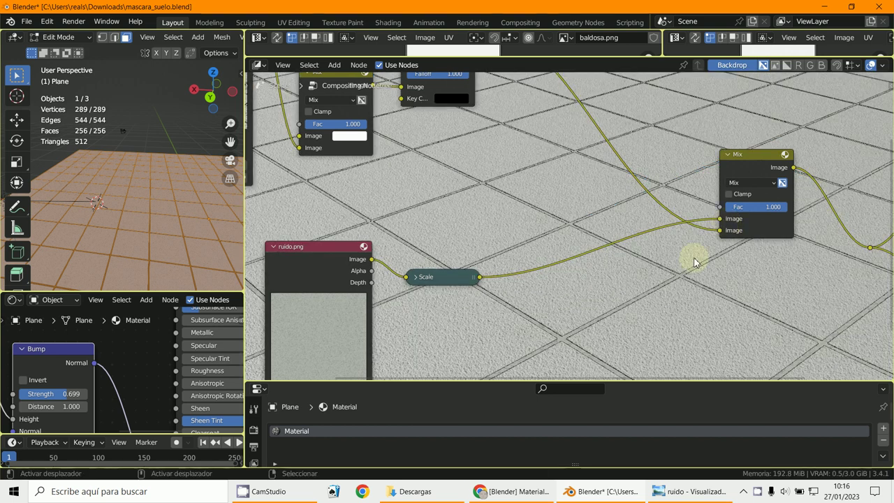
pyautogui.scroll(2, 694, 262)
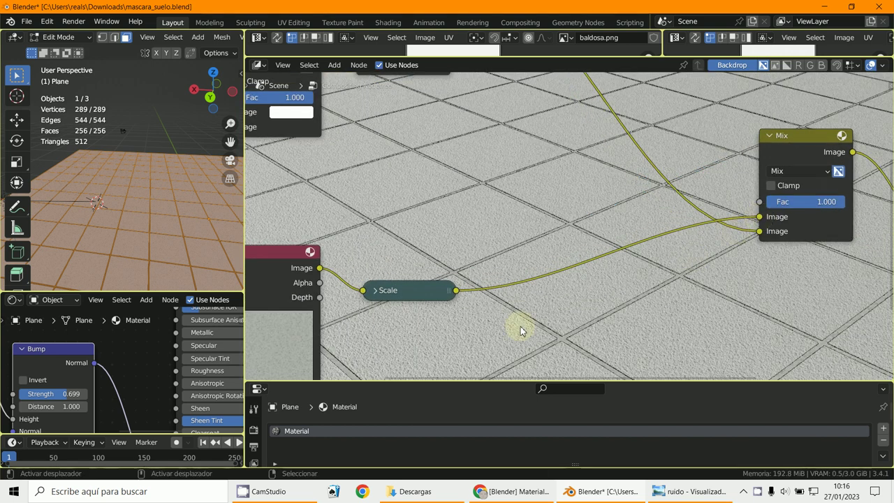
pyautogui.scroll(1, 520, 326)
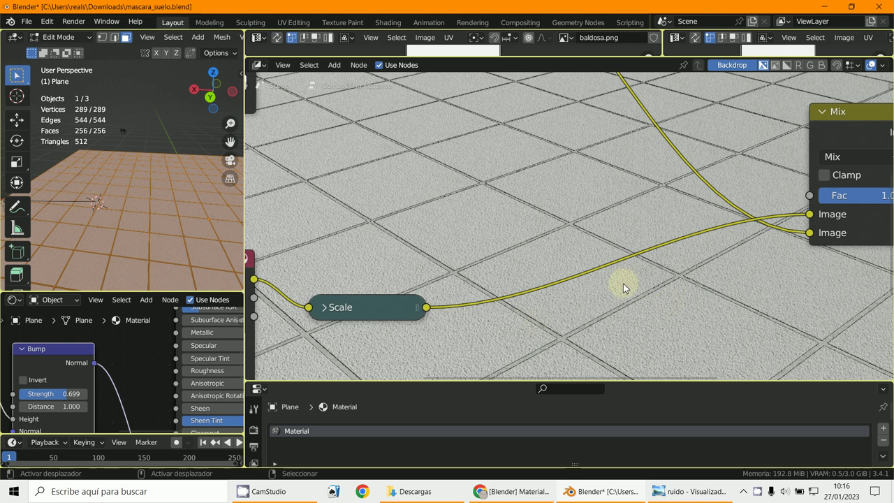
# Add a Mix color node on the link between the Scale node and the final Mix node.
pyautogui.scroll(-2, 544, 333)
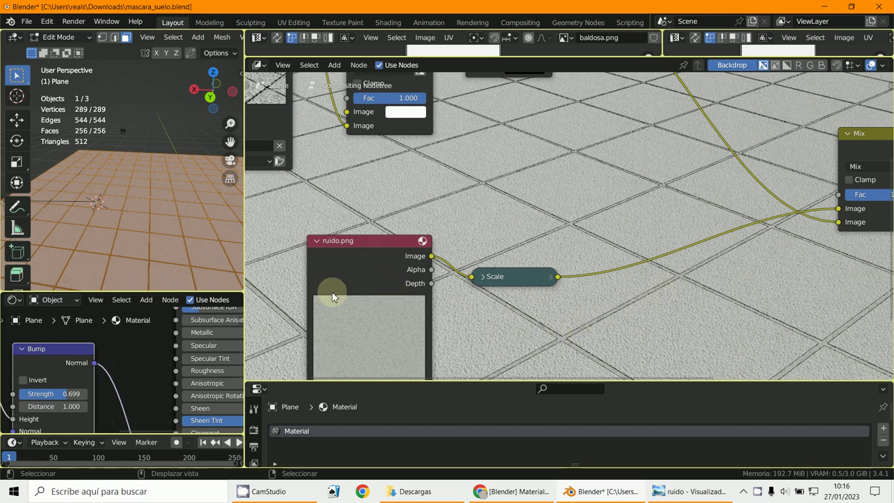
pyautogui.scroll(-2, 389, 335)
pyautogui.scroll(1, 588, 265)
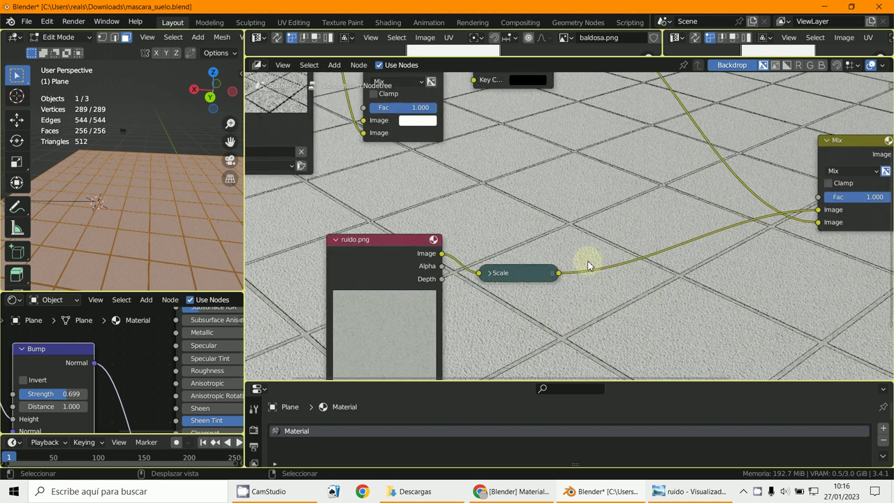
pyautogui.click(334, 64)
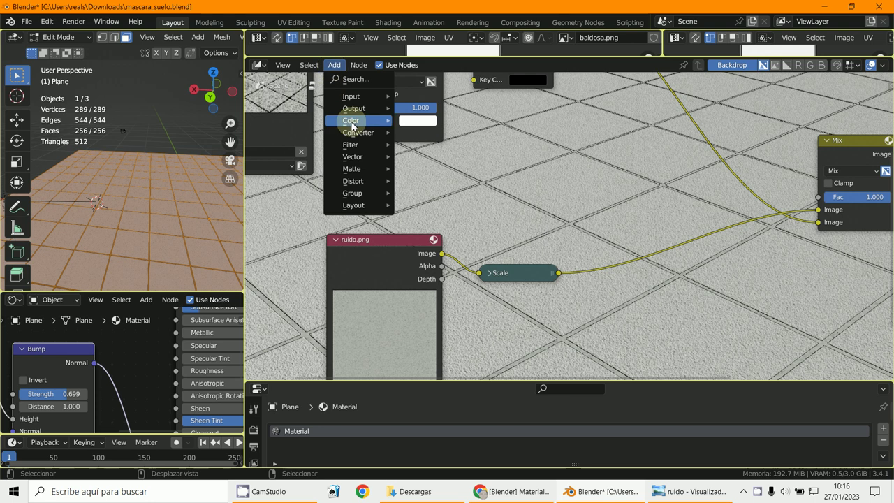
pyautogui.moveTo(352, 124)
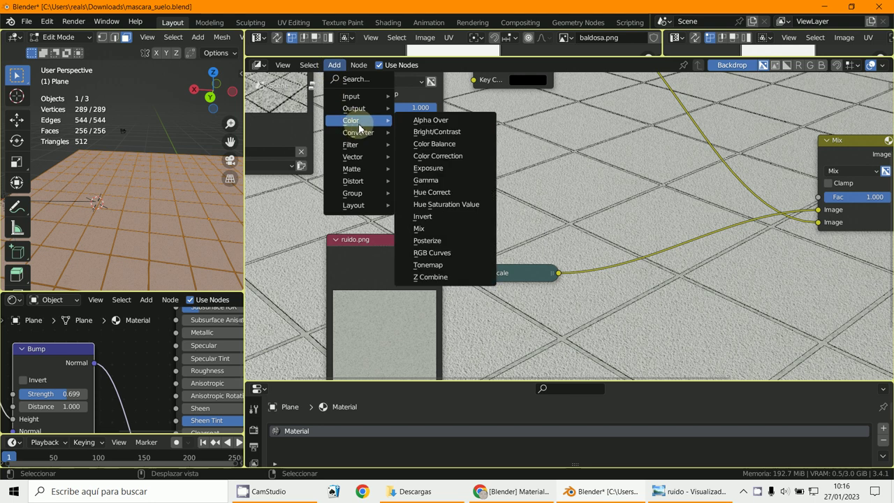
pyautogui.click(447, 228)
pyautogui.click(617, 213)
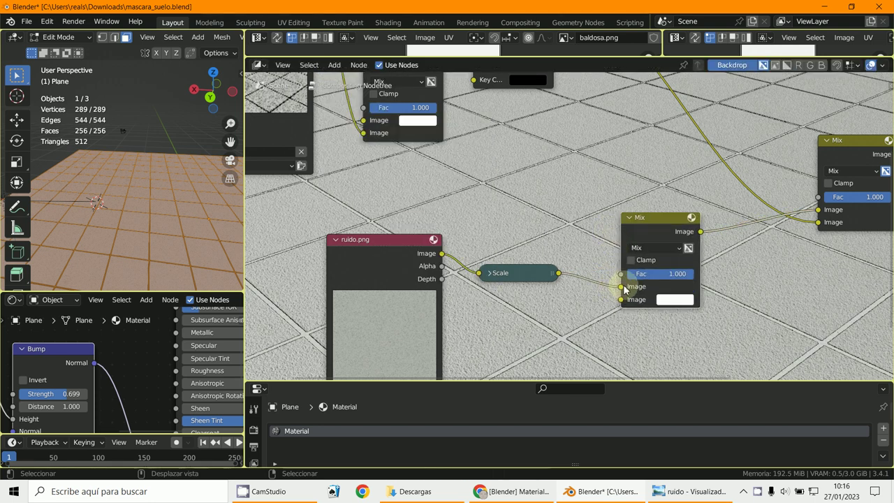
# Connect Scale to the new Mix node's second Image input and set its first color to orange, hue 0.037 and saturation 0.967.
pyautogui.click(668, 297)
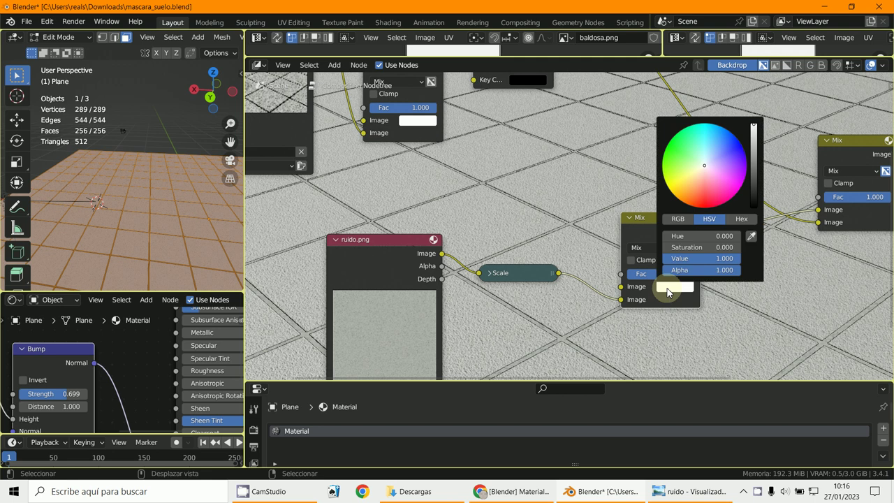
pyautogui.click(690, 196)
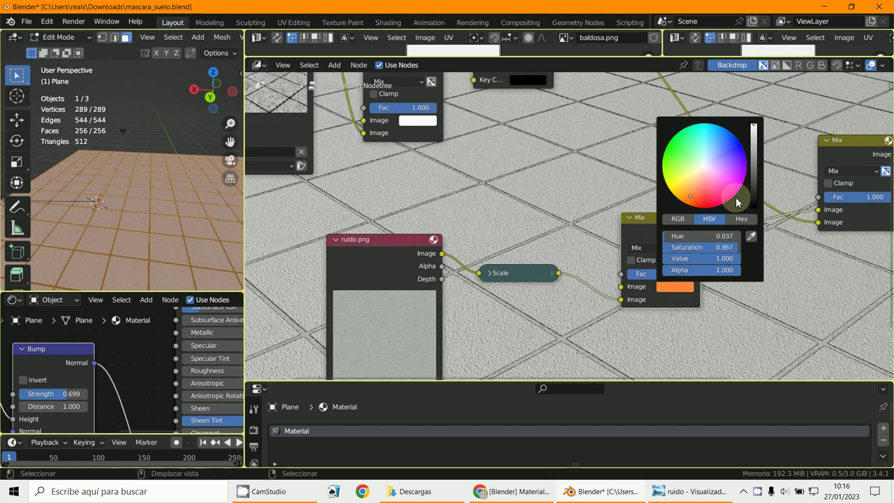
pyautogui.moveTo(774, 285); pyautogui.dragTo(637, 285, button='middle')
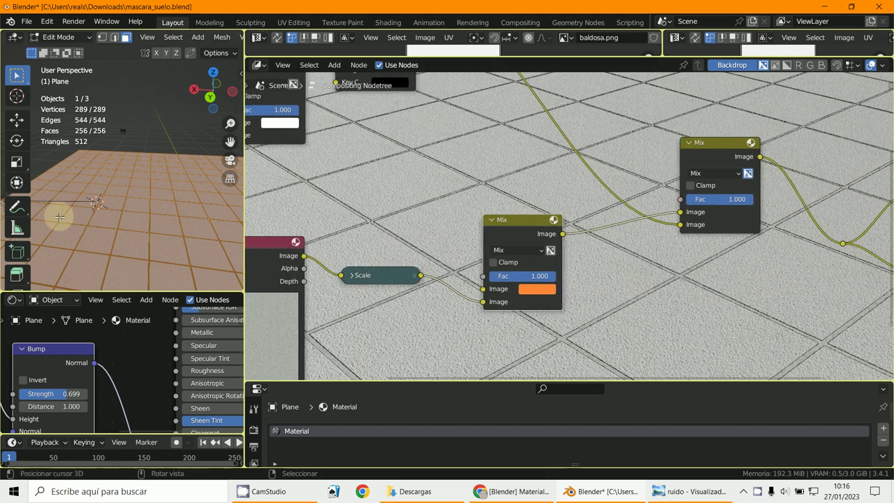
# Render the scene, examine the composited floor joints, and put the render window away.
pyautogui.press('F12')
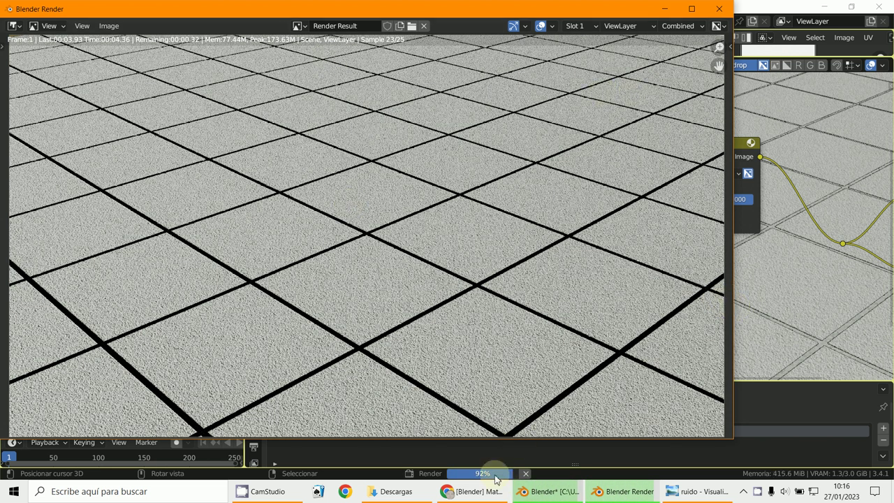
pyautogui.moveTo(496, 479)
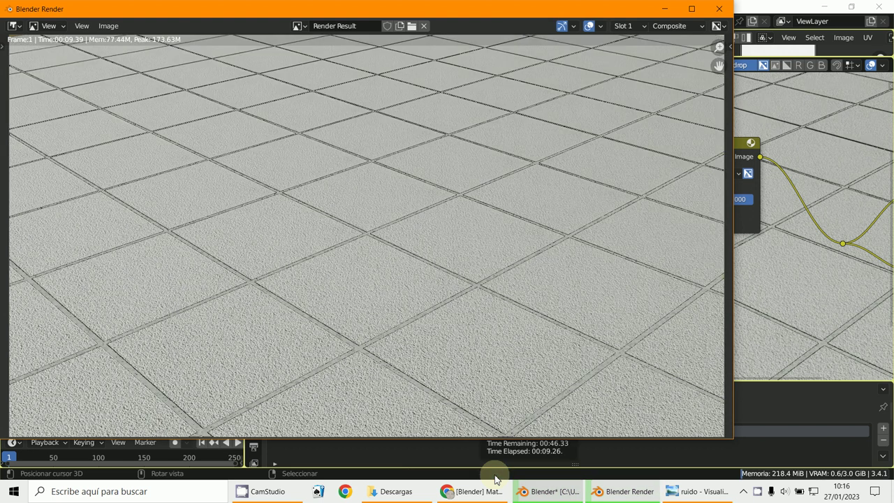
pyautogui.click(668, 10)
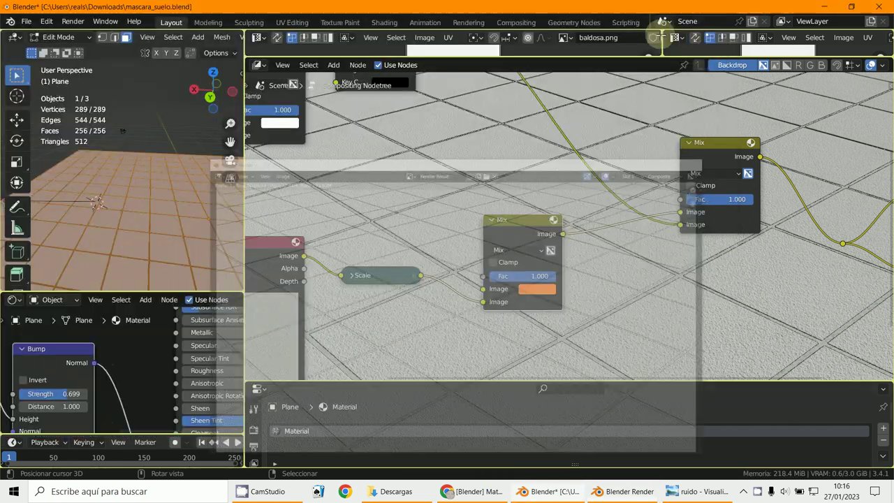
# Set the blend mode of the orange-tinted Mix node to Multiply.
pyautogui.scroll(1, 602, 264)
pyautogui.scroll(1, 624, 271)
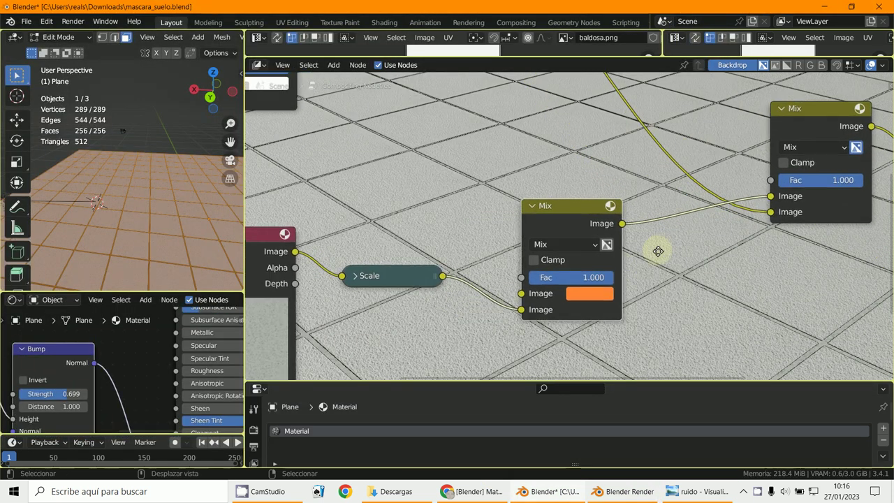
pyautogui.moveTo(567, 229); pyautogui.dragTo(583, 224)
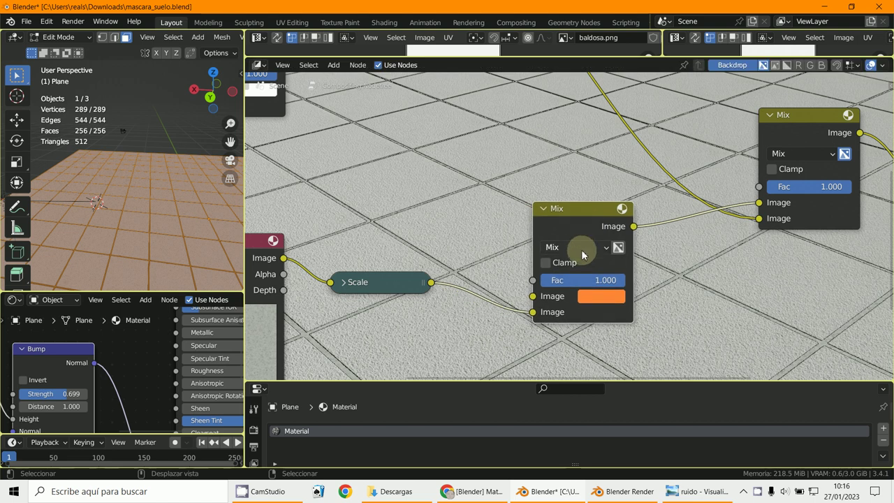
pyautogui.click(579, 247)
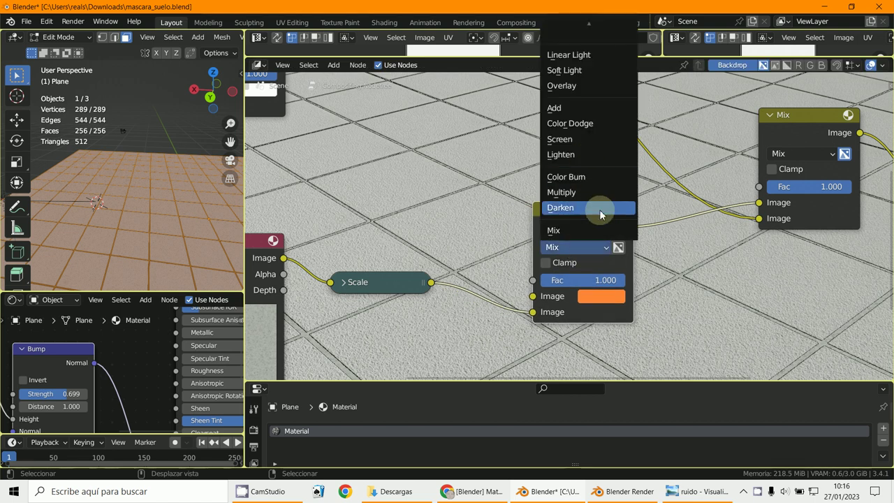
pyautogui.click(583, 190)
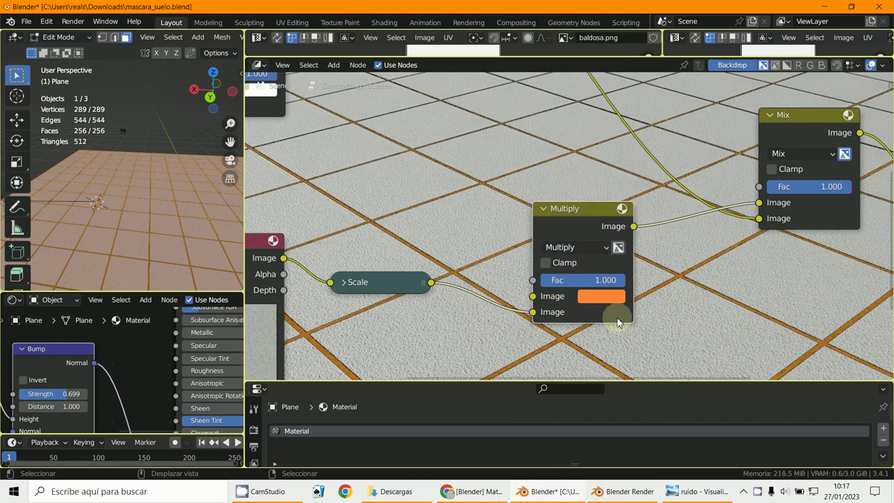
# Change the Multiply node's tint to pink, with hue about 0.96 and saturation about 0.9.
pyautogui.click(607, 300)
pyautogui.click(650, 175)
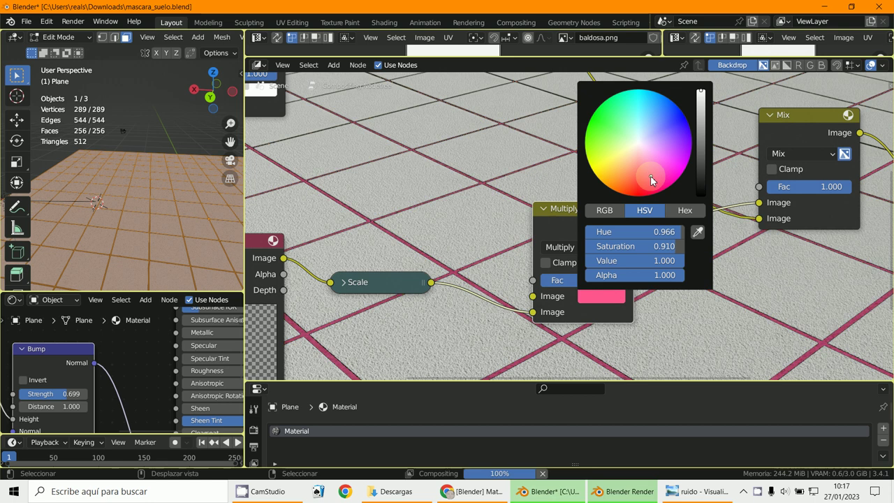
pyautogui.scroll(2, 443, 309)
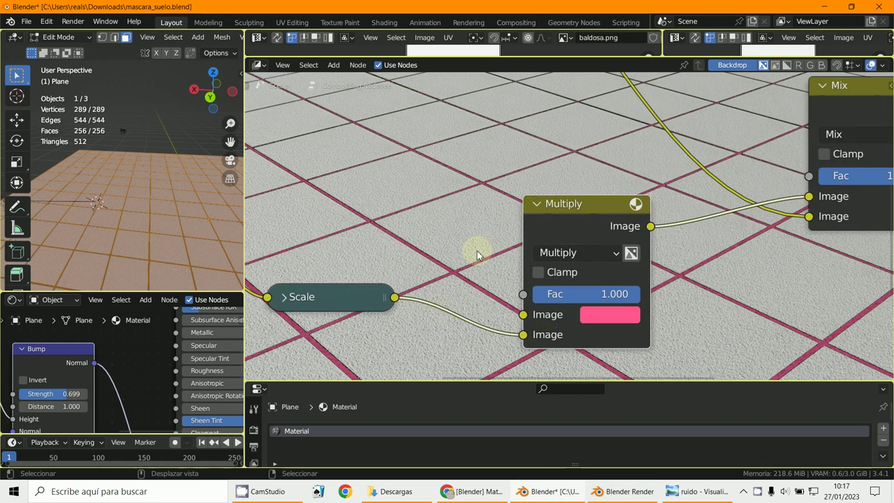
pyautogui.scroll(1, 463, 264)
pyautogui.scroll(-2, 463, 270)
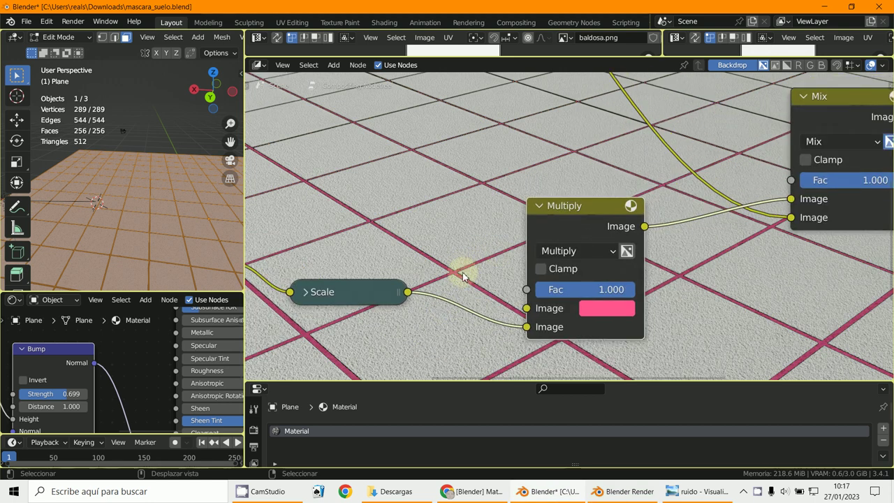
# Select a single tile face of the plane and examine its black joint up close, along with the material's Mapping node.
pyautogui.click(172, 244)
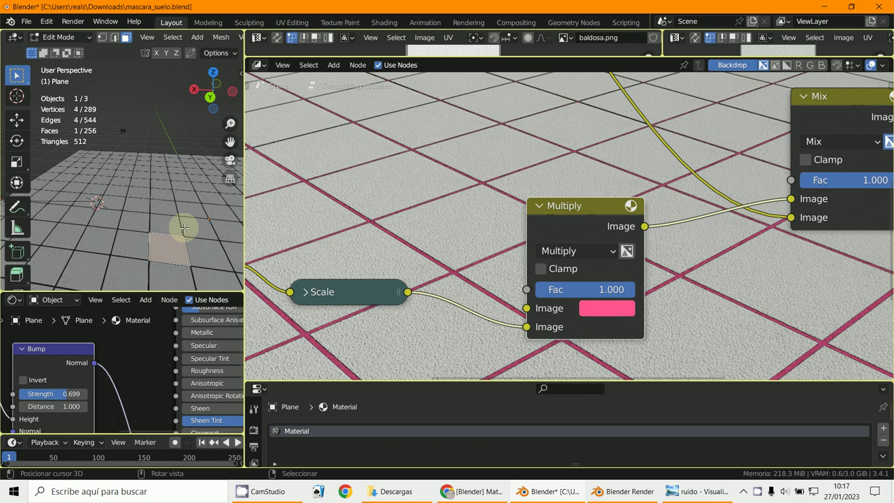
pyautogui.moveTo(69, 143); pyautogui.dragTo(133, 190, button='middle')
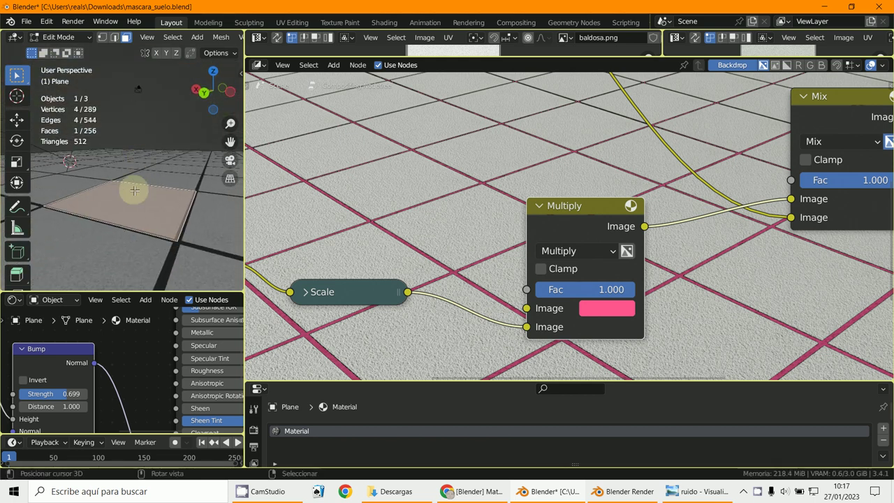
pyautogui.scroll(-3, 70, 361)
pyautogui.moveTo(75, 369); pyautogui.dragTo(183, 399, button='middle')
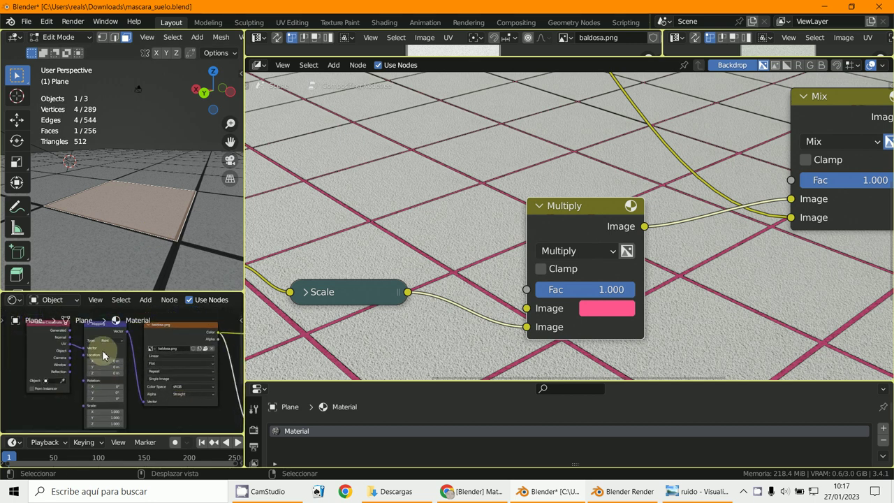
pyautogui.moveTo(90, 349); pyautogui.dragTo(109, 328, button='middle')
pyautogui.scroll(2, 112, 368)
pyautogui.scroll(3, 114, 359)
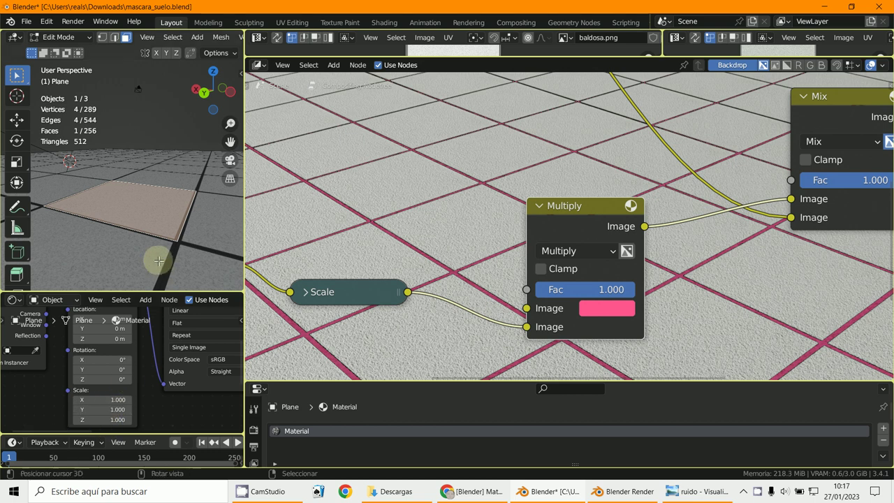
pyautogui.scroll(5, 158, 260)
pyautogui.scroll(1, 169, 255)
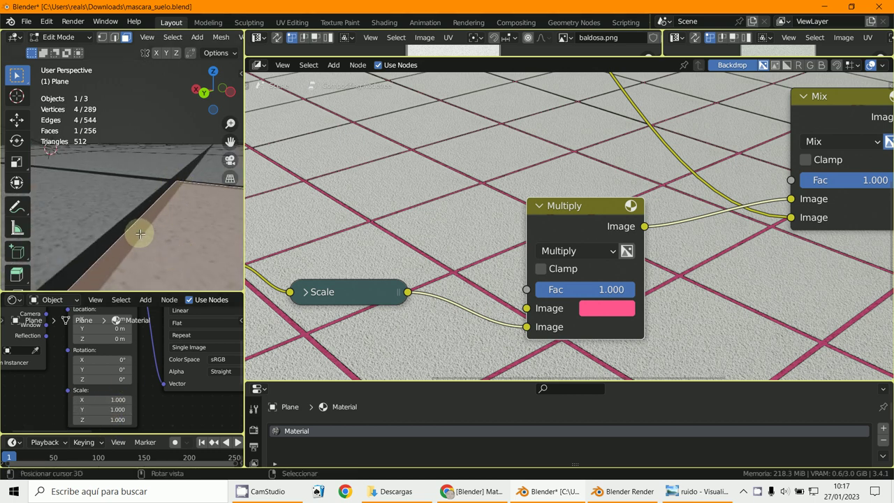
# Move the Chroma Key node closer to the Multiply and final Mix nodes.
pyautogui.scroll(-4, 412, 216)
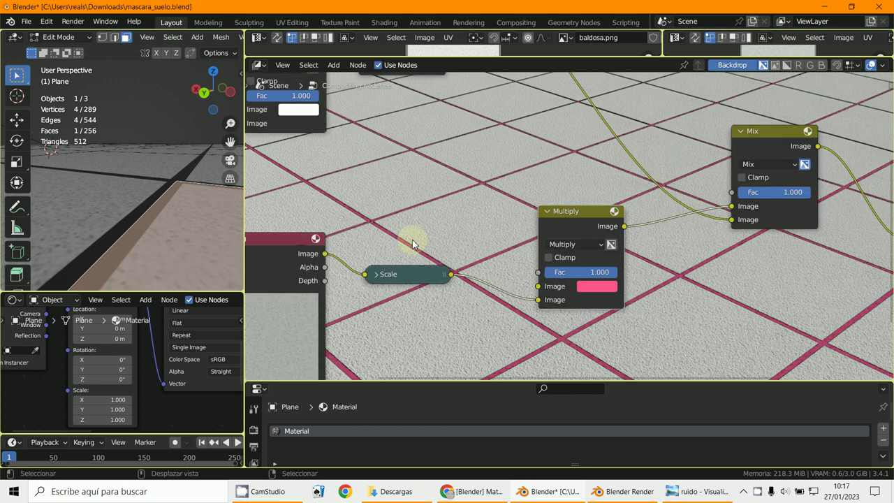
pyautogui.moveTo(449, 143); pyautogui.dragTo(478, 154)
pyautogui.scroll(3, 568, 239)
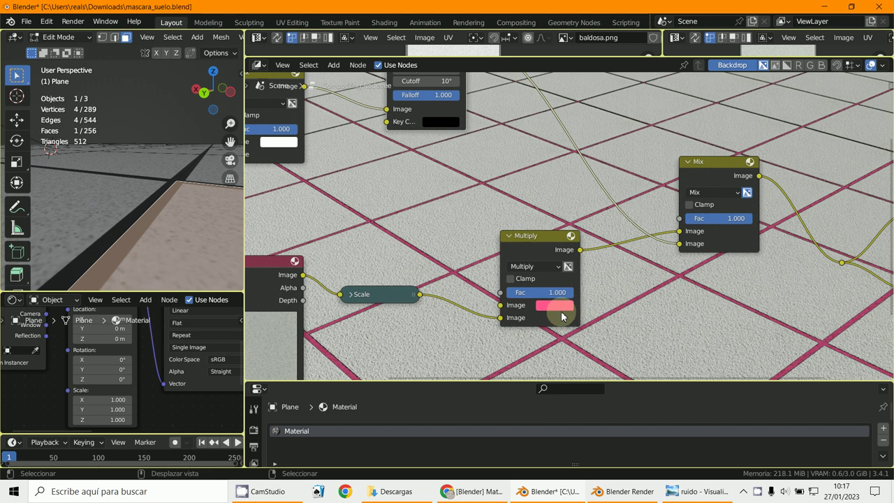
pyautogui.scroll(2, 637, 295)
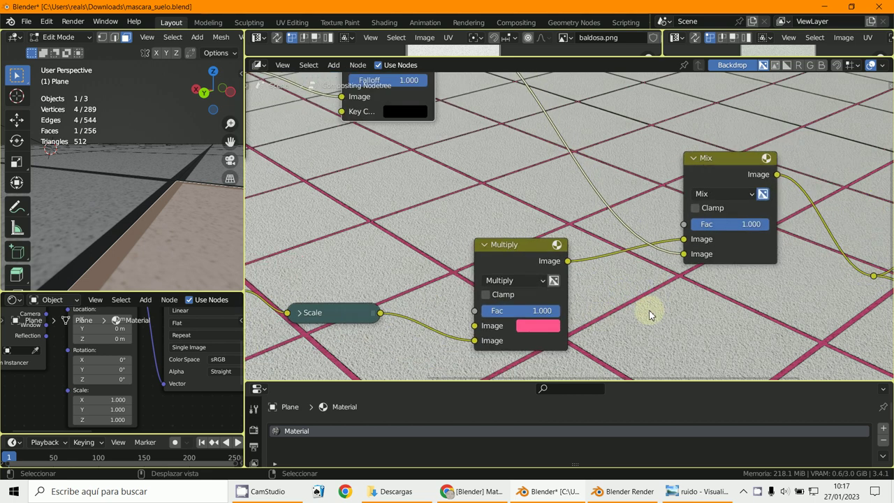
# Darken the Multiply node's pink tint to a color value of about 0.17.
pyautogui.scroll(-2, 630, 295)
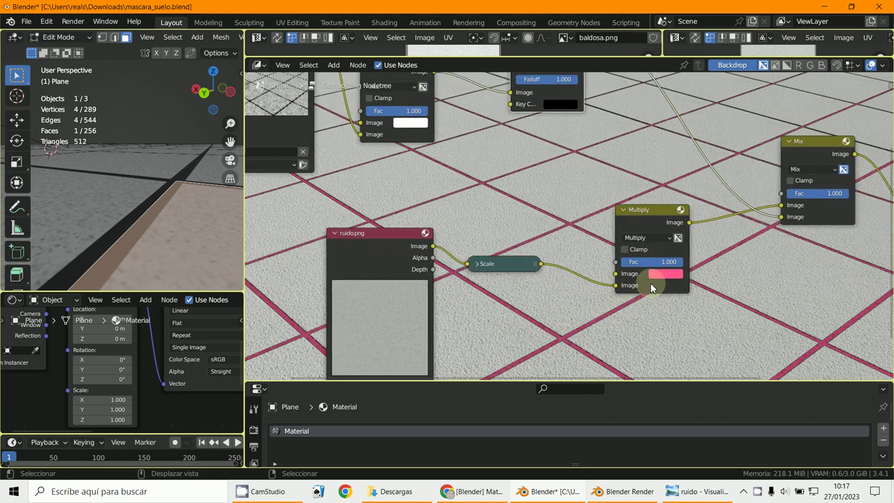
pyautogui.click(661, 275)
pyautogui.moveTo(738, 140); pyautogui.dragTo(738, 187)
pyautogui.moveTo(740, 178); pyautogui.dragTo(739, 150)
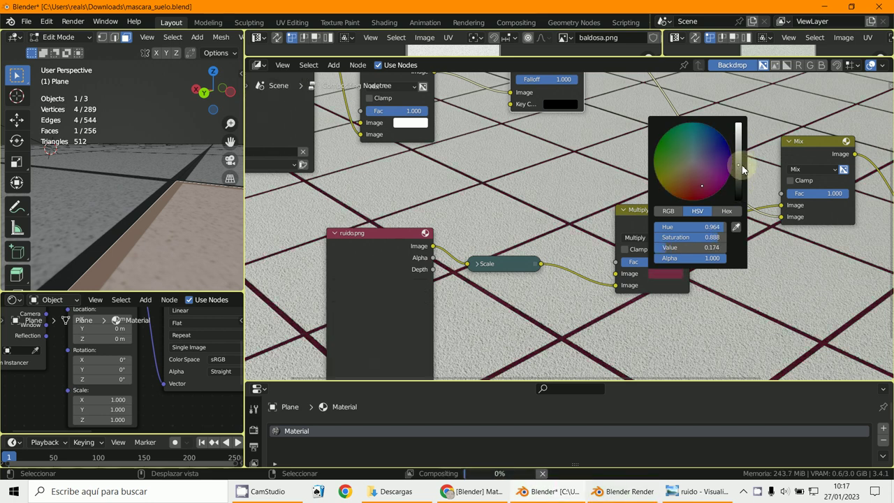
# Move the final Mix node slightly upward, farther from the Multiply node.
pyautogui.scroll(2, 529, 327)
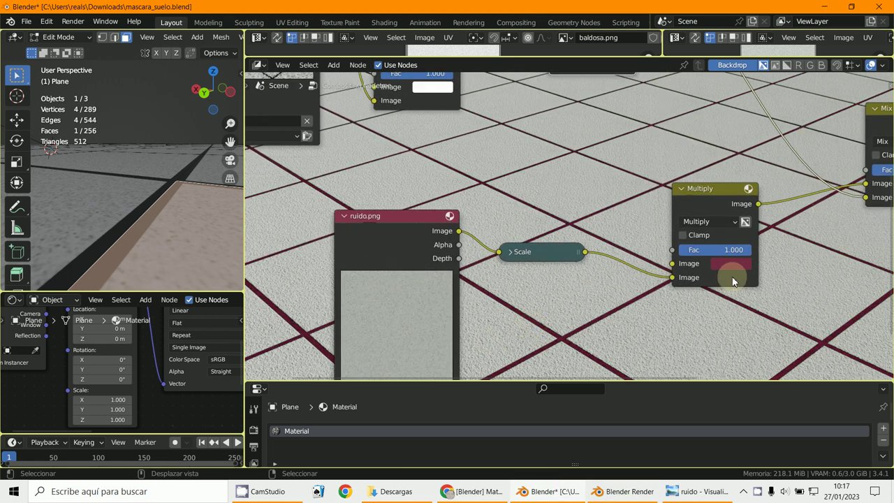
pyautogui.moveTo(535, 320); pyautogui.dragTo(572, 295, button='middle')
pyautogui.scroll(1, 571, 295)
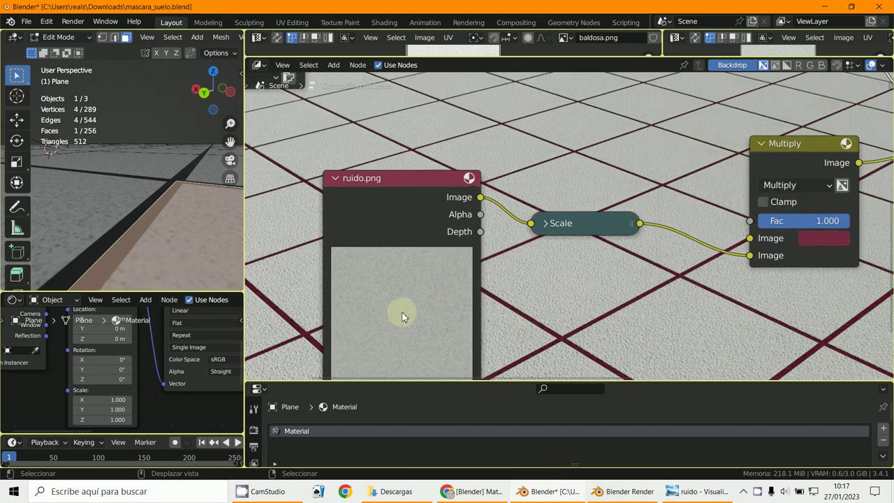
pyautogui.moveTo(755, 307); pyautogui.dragTo(502, 377, button='middle')
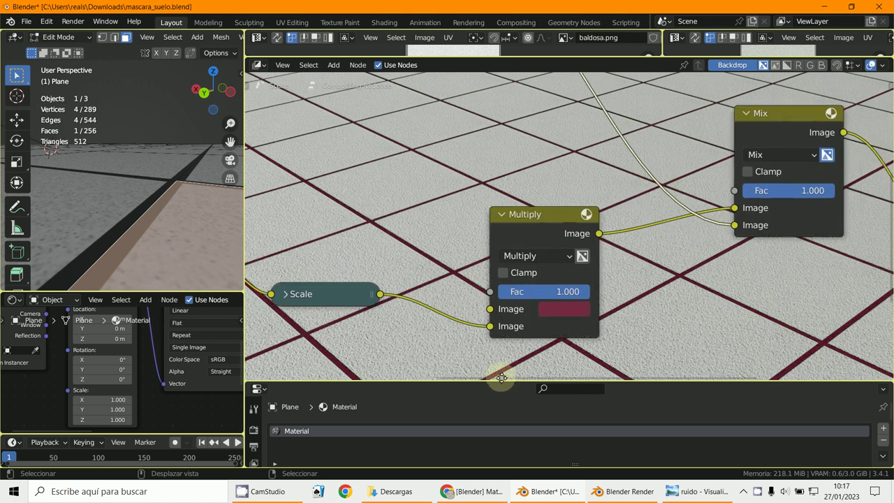
pyautogui.scroll(-3, 703, 325)
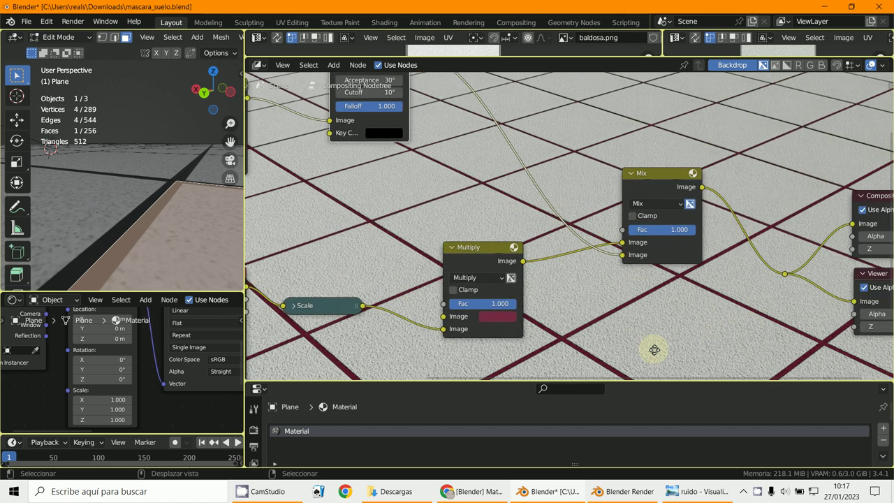
pyautogui.moveTo(592, 211); pyautogui.dragTo(599, 176)
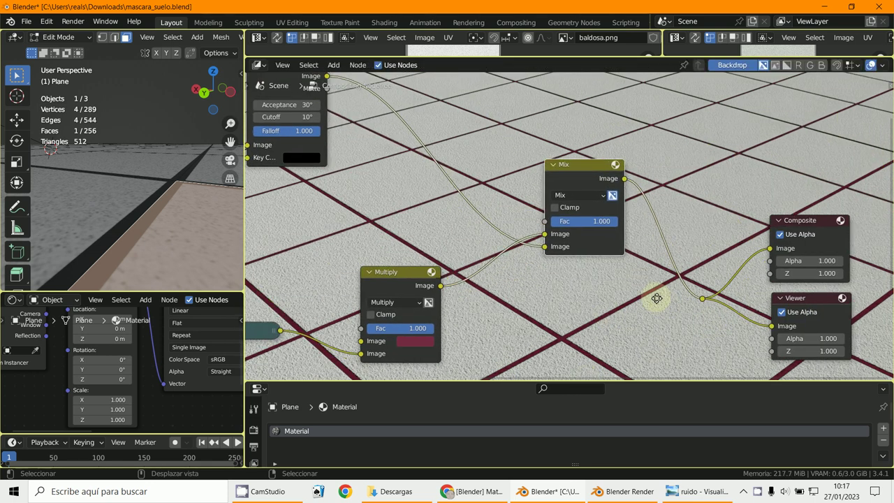
# Select the Viewer node and turn off the compositor's backdrop.
pyautogui.click(767, 311)
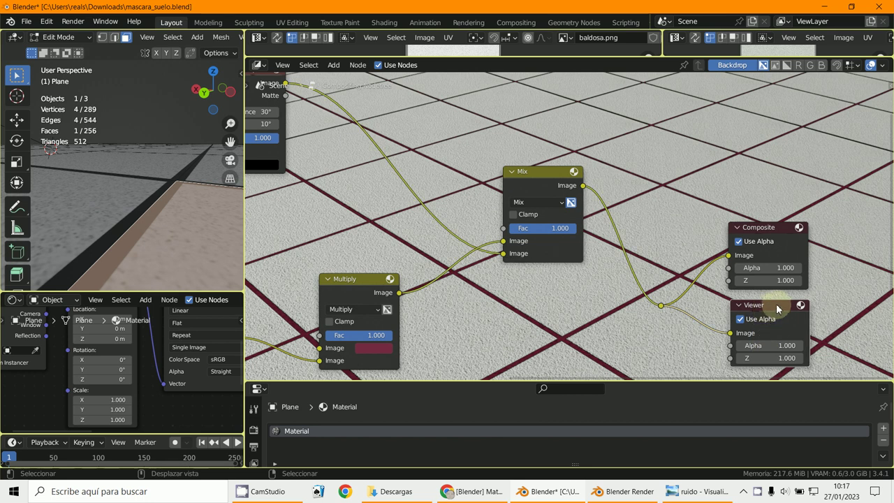
pyautogui.click(732, 64)
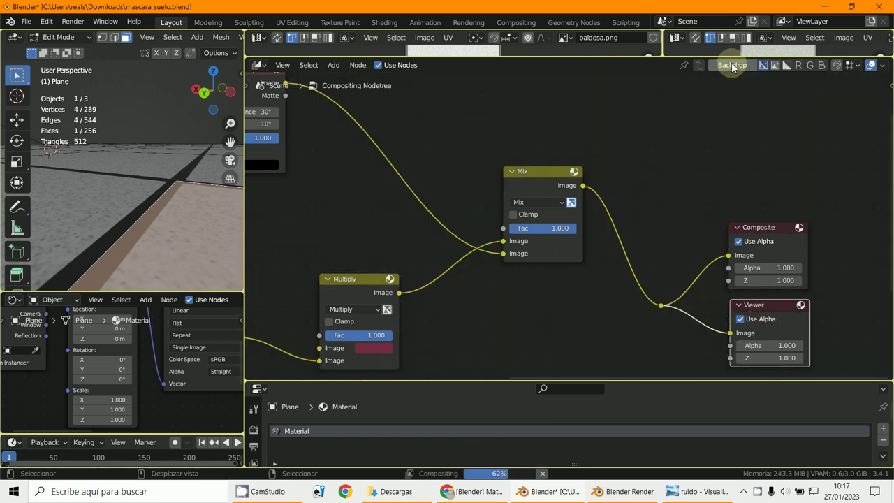
# Turn on the compositor's backdrop and move the Composite node up and farther away from the Viewer node.
pyautogui.click(732, 65)
pyautogui.moveTo(763, 227); pyautogui.dragTo(792, 169)
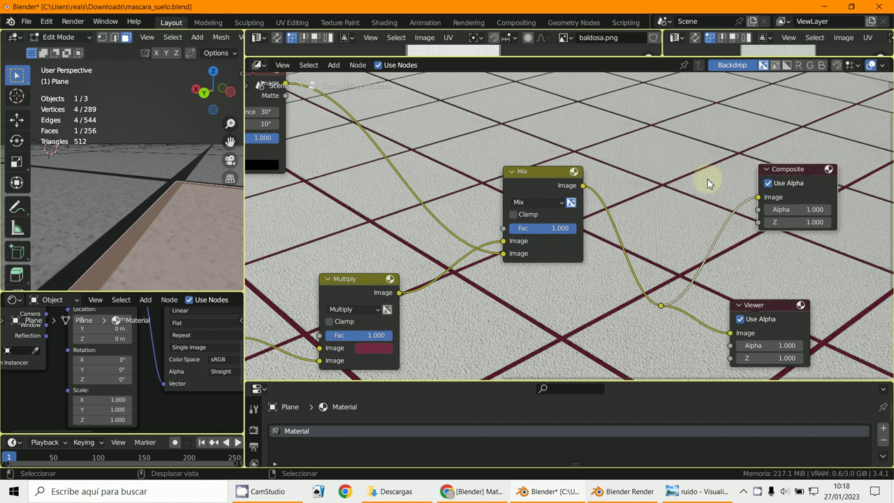
# Render the scene, inspect the tile joints up close in the composite result, and return to the compositor.
pyautogui.press('F12')
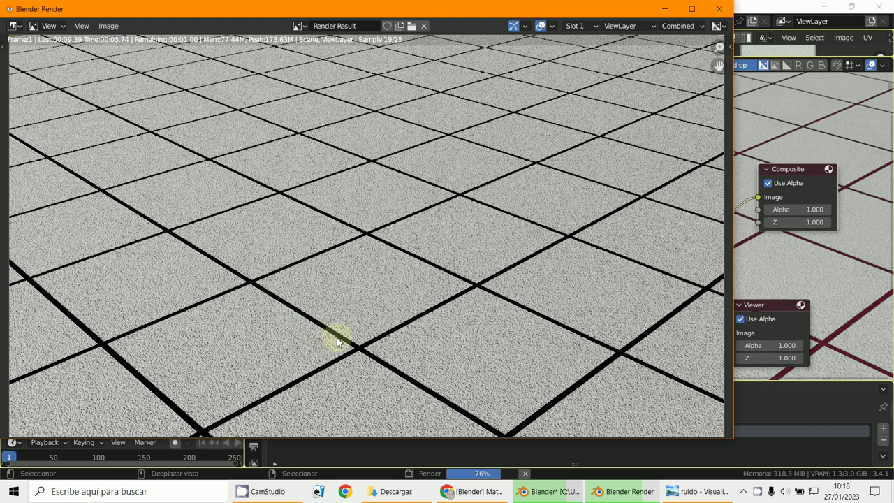
pyautogui.scroll(4, 336, 337)
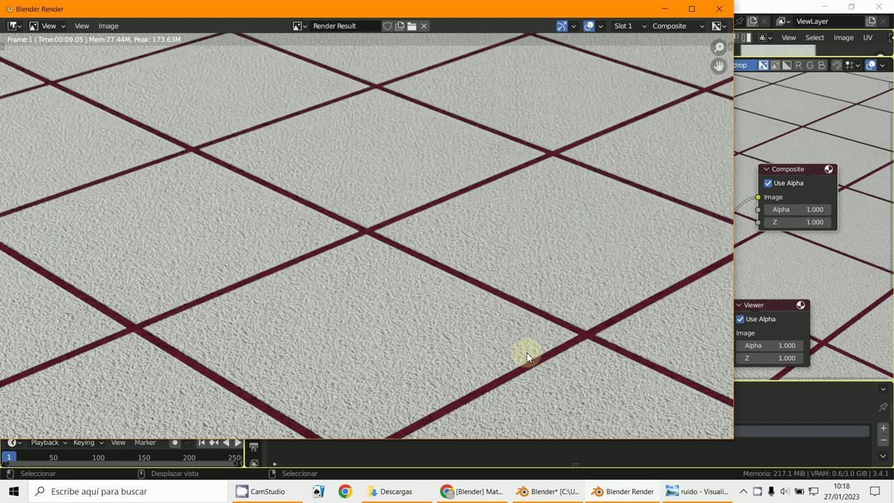
pyautogui.scroll(-4, 524, 359)
pyautogui.click(849, 302)
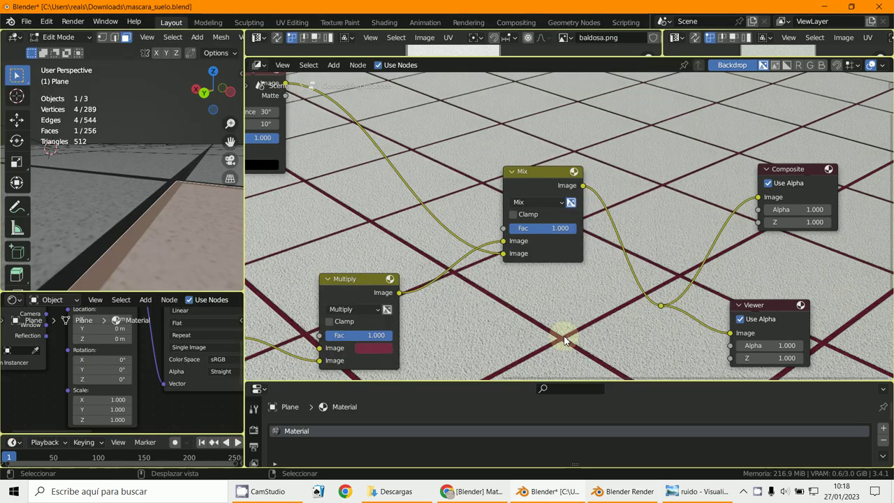
# Review the complete compositing node tree, from the Render Layers and noise image inputs to the Composite and Viewer outputs.
pyautogui.scroll(-4, 545, 339)
pyautogui.moveTo(627, 308); pyautogui.dragTo(636, 306, button='middle')
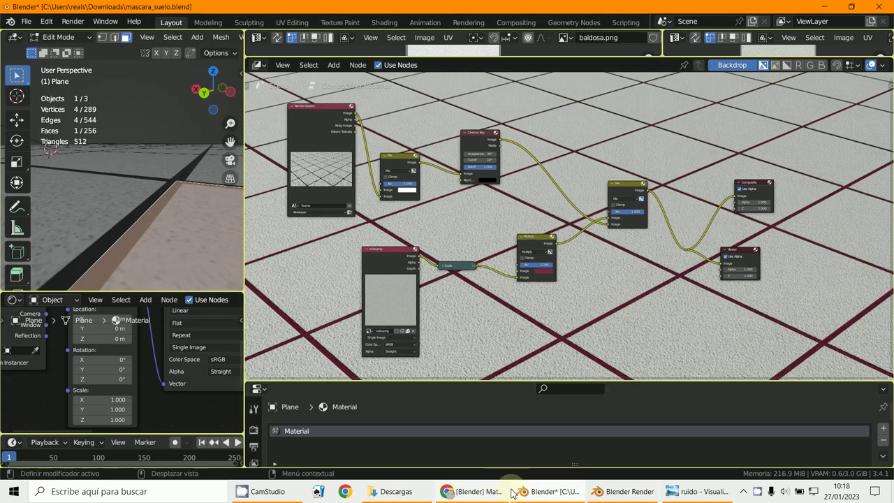
pyautogui.scroll(-1, 439, 266)
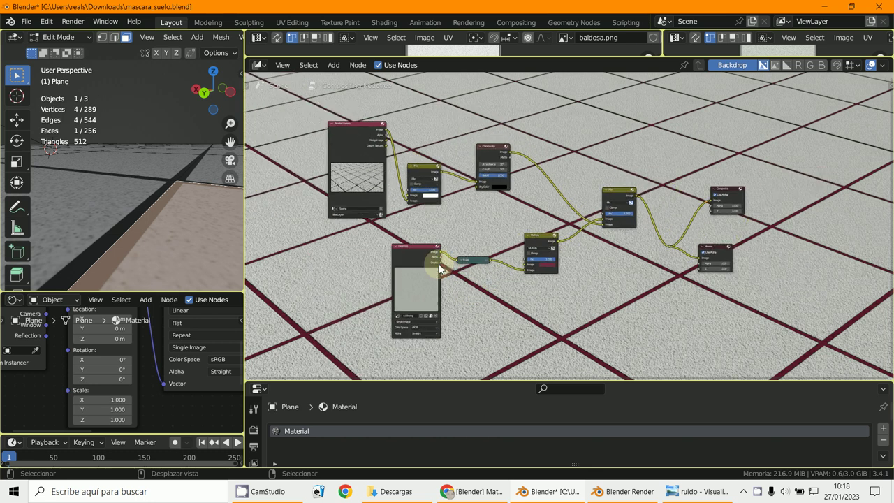